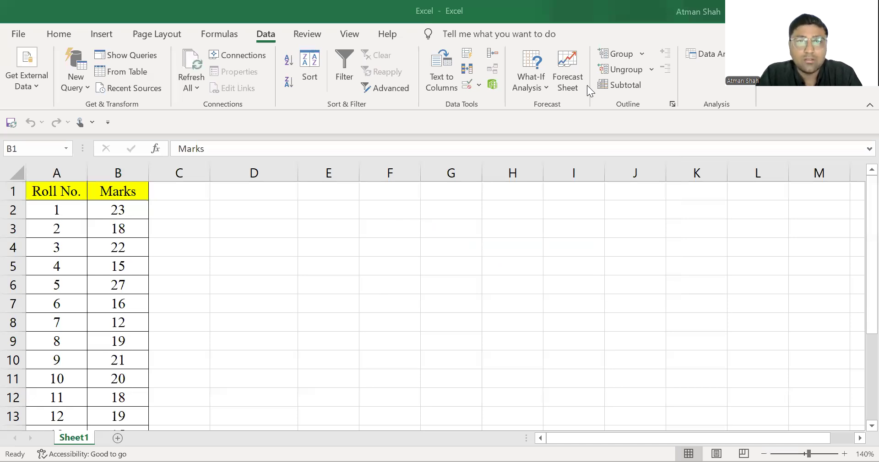
- Review the Roll No. and Marks headers and the roll number entries in A2:A19
{"action": "left_click", "coordinate": [48, 192]}
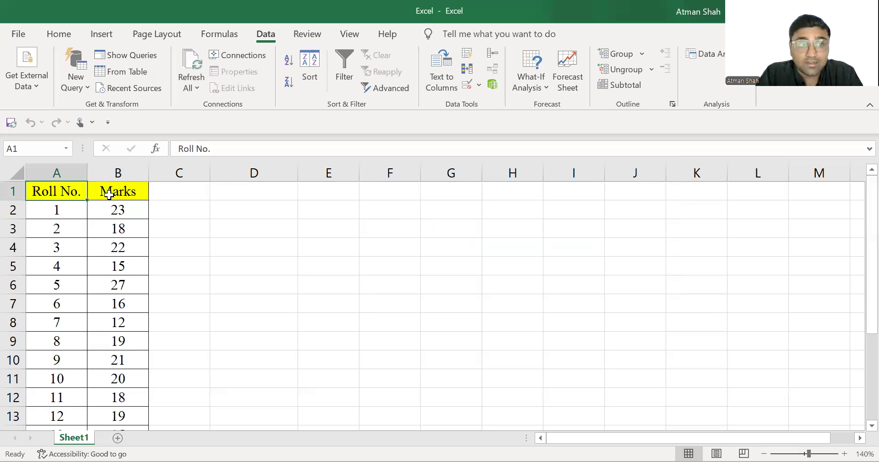
{"action": "key", "text": "shift+Right"}
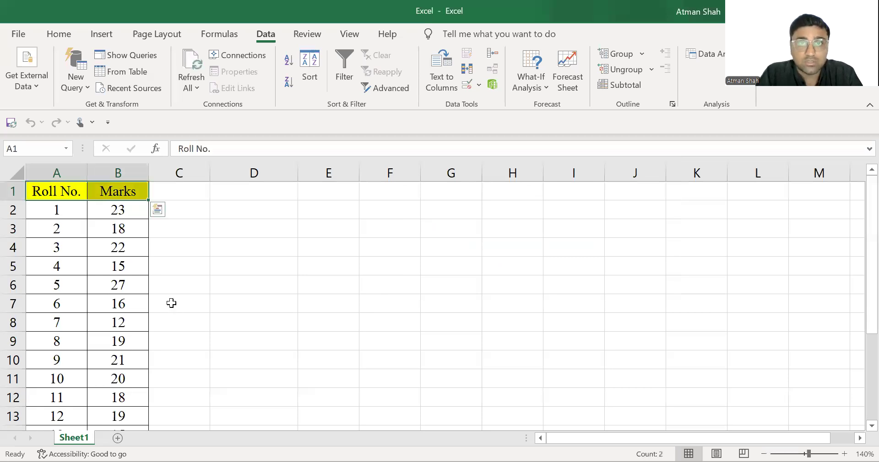
{"action": "left_click_drag", "start_coordinate": [65, 213], "coordinate": [56, 392]}
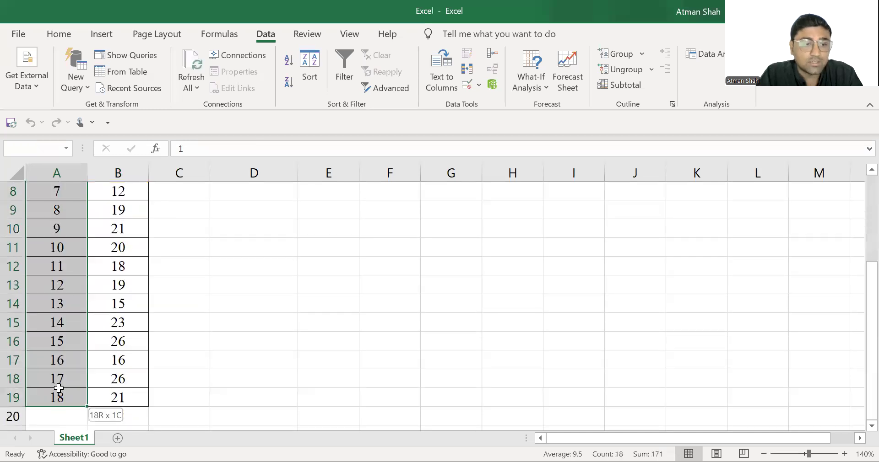
{"action": "scroll", "coordinate": [112, 257], "scroll_direction": "up", "scroll_amount": 3}
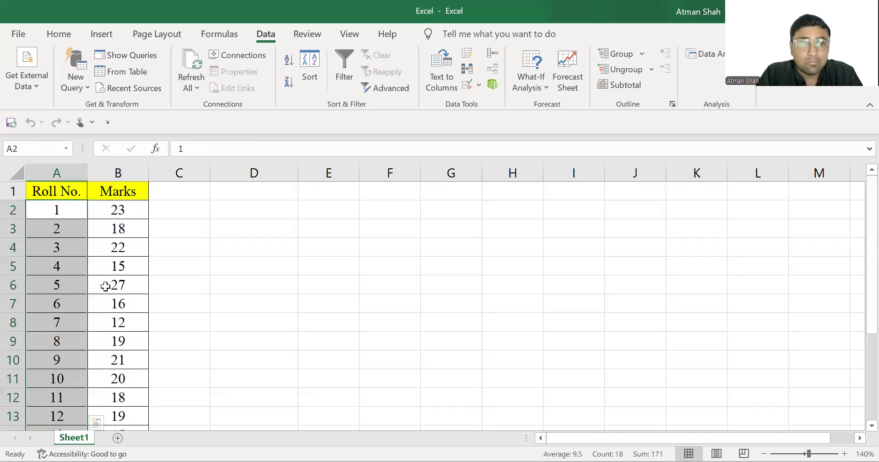
{"action": "key", "text": "Right"}
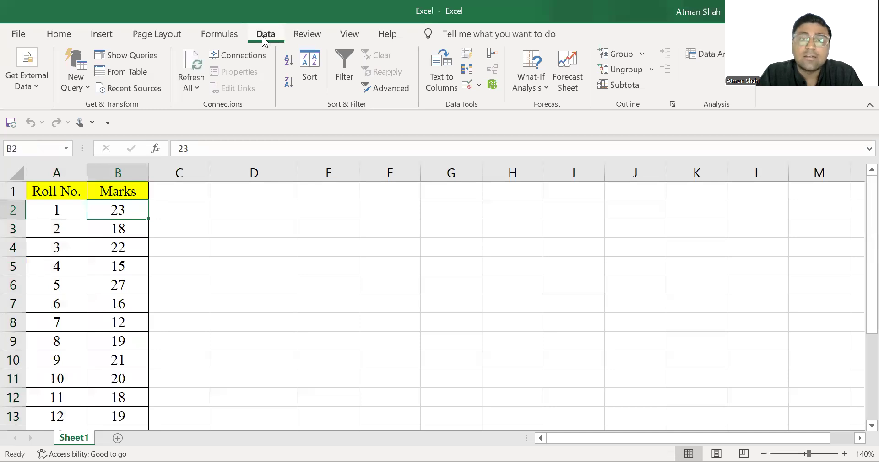
- Run Descriptive Statistics on $B$1:$B$19 with labels in the first row, output range $D$1 and summary statistics
{"action": "left_click", "coordinate": [721, 65]}
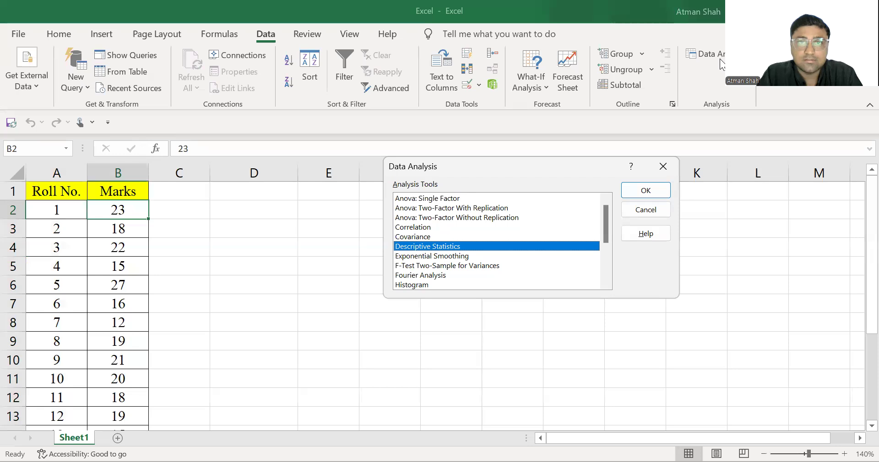
{"action": "double_click", "coordinate": [440, 248]}
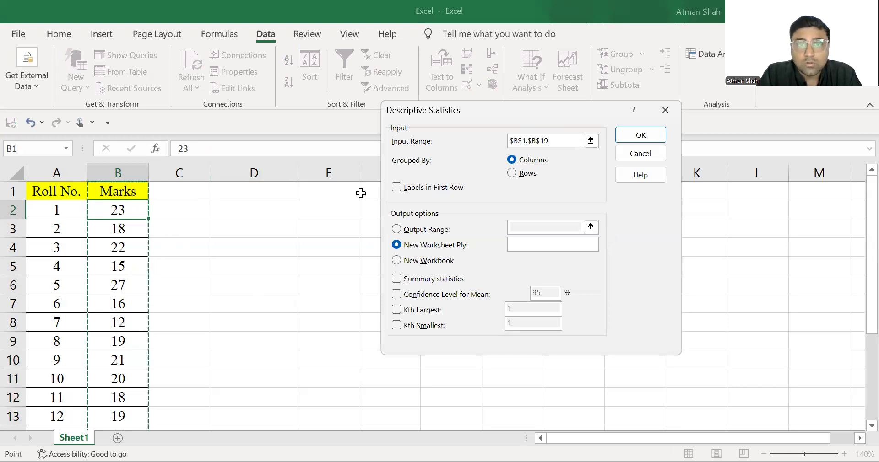
{"action": "left_click", "coordinate": [395, 188]}
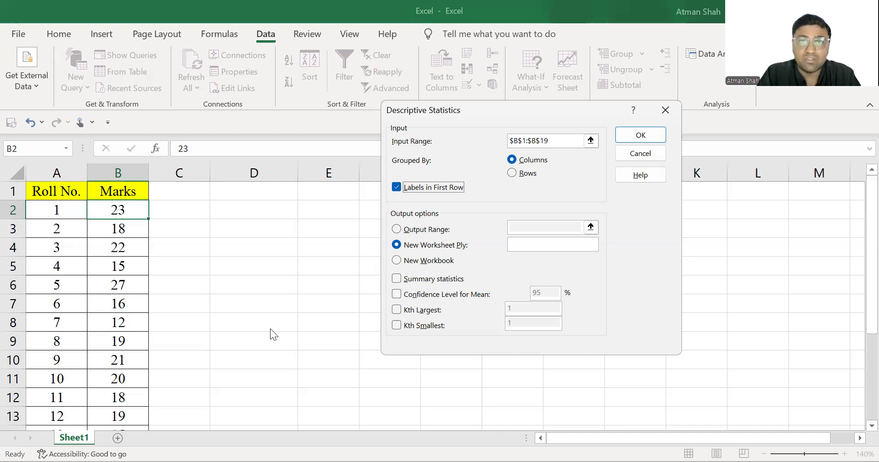
{"action": "left_click", "coordinate": [415, 230]}
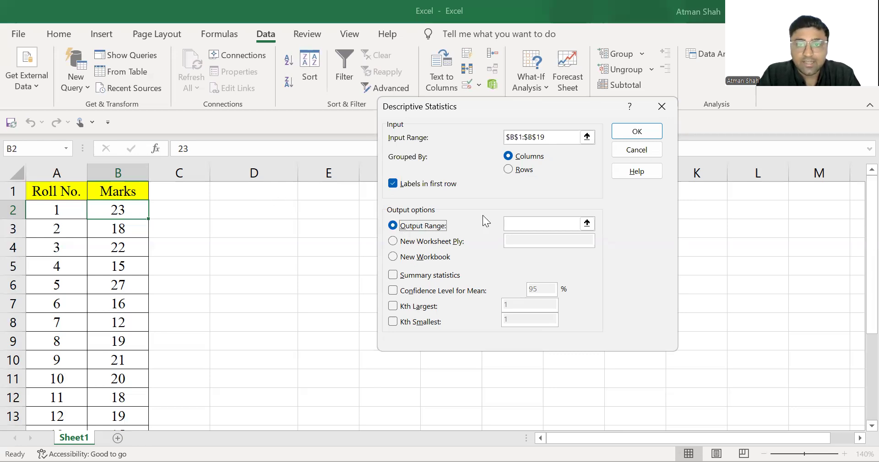
{"action": "left_click", "coordinate": [250, 195]}
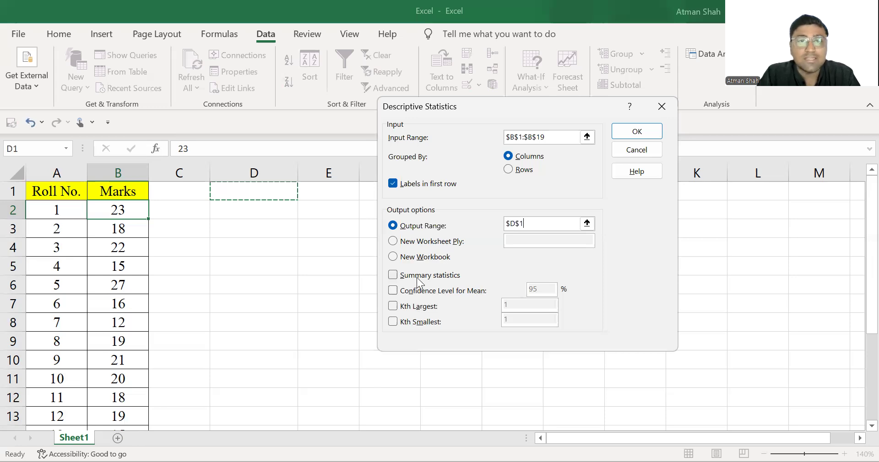
{"action": "left_click", "coordinate": [392, 275]}
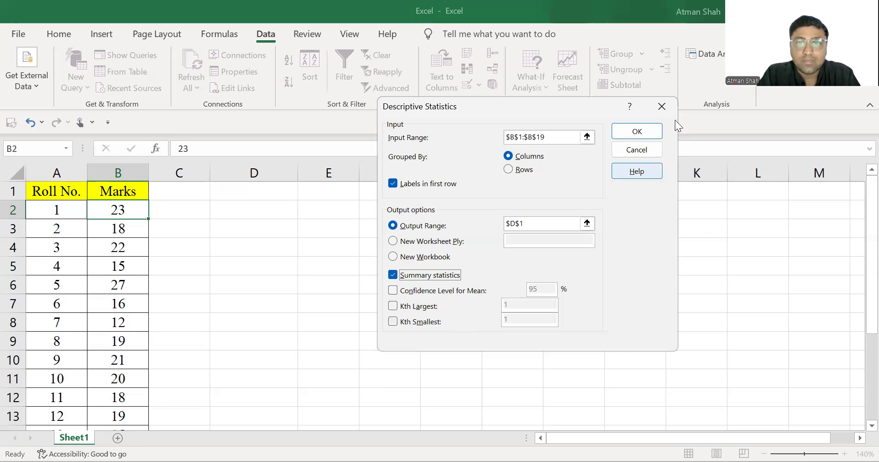
{"action": "left_click", "coordinate": [634, 130]}
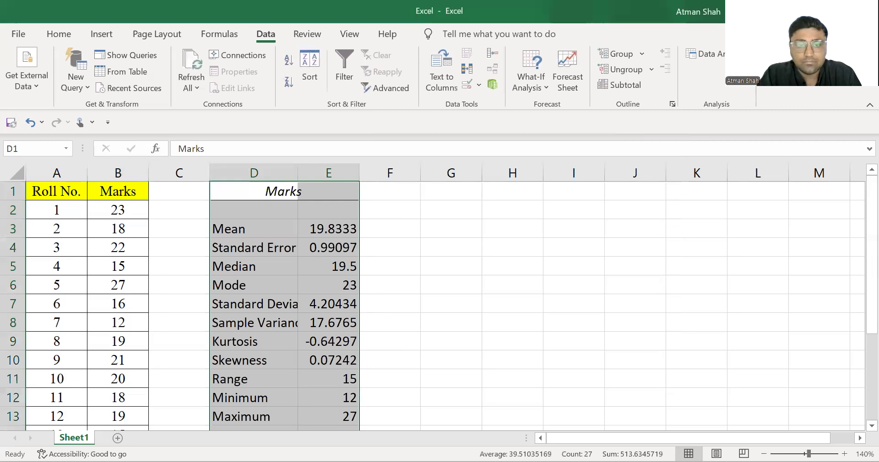
- Fit column D's width to its labels and apply all borders to the statistics table in D1:E15
{"action": "double_click", "coordinate": [298, 173]}
{"action": "left_click", "coordinate": [763, 454]}
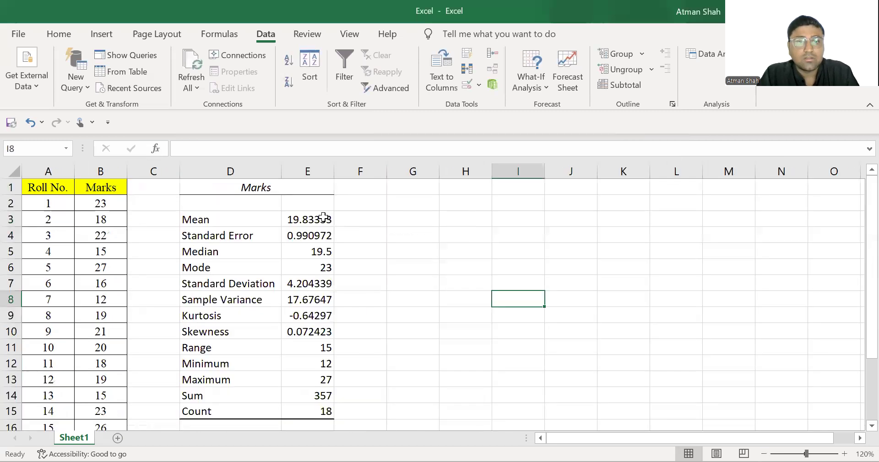
{"action": "left_click_drag", "start_coordinate": [230, 188], "coordinate": [310, 412]}
{"action": "left_click", "coordinate": [62, 35]}
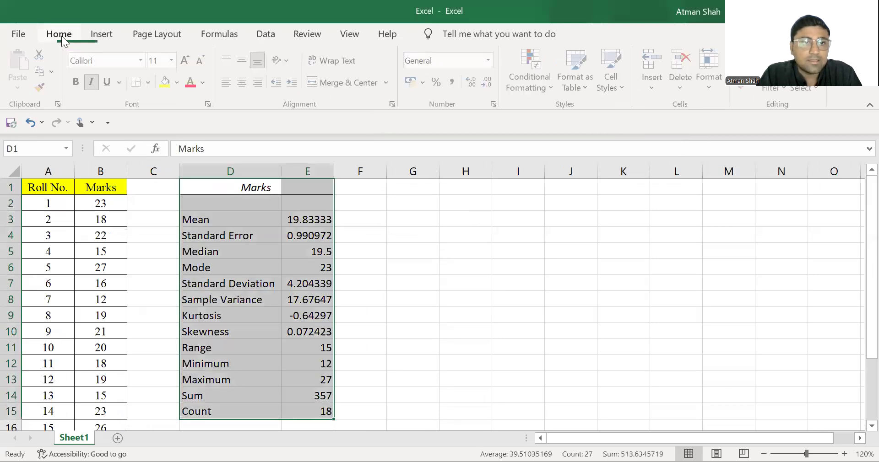
{"action": "left_click", "coordinate": [150, 82]}
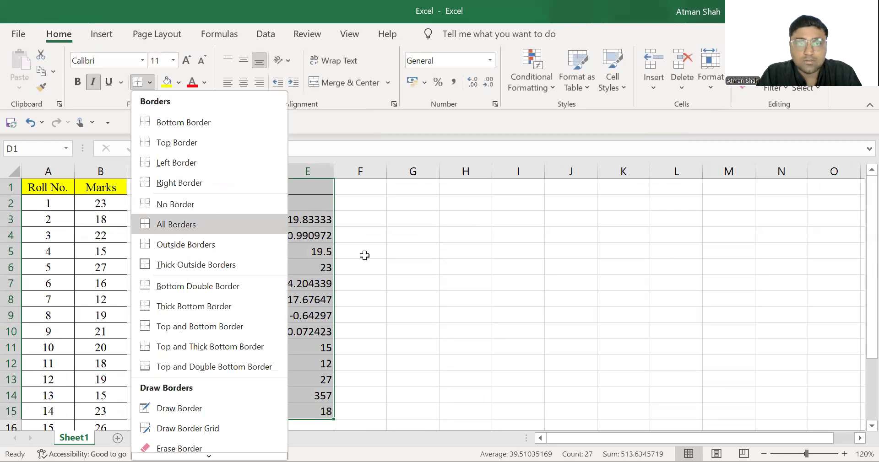
{"action": "left_click", "coordinate": [227, 226]}
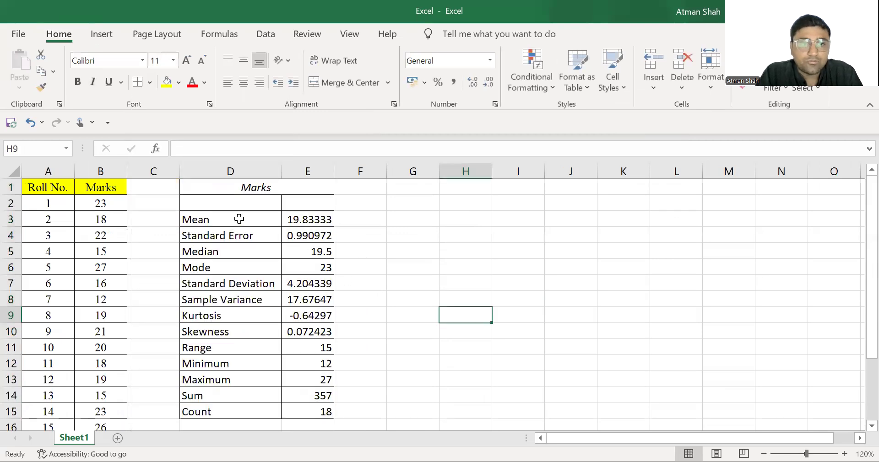
- Examine the mean, mode, standard deviation, kurtosis and skewness entries in the statistics table
{"action": "left_click", "coordinate": [239, 219]}
{"action": "key", "text": "shift+Right"}
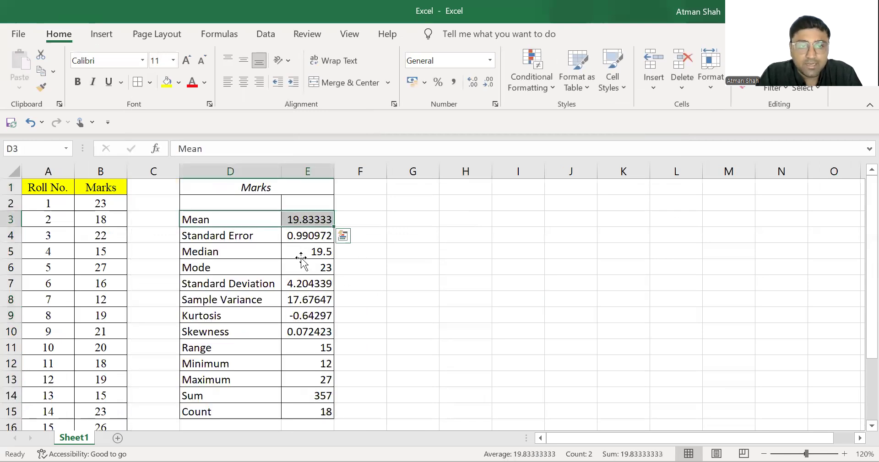
{"action": "left_click", "coordinate": [301, 257]}
{"action": "key", "text": "Down"}
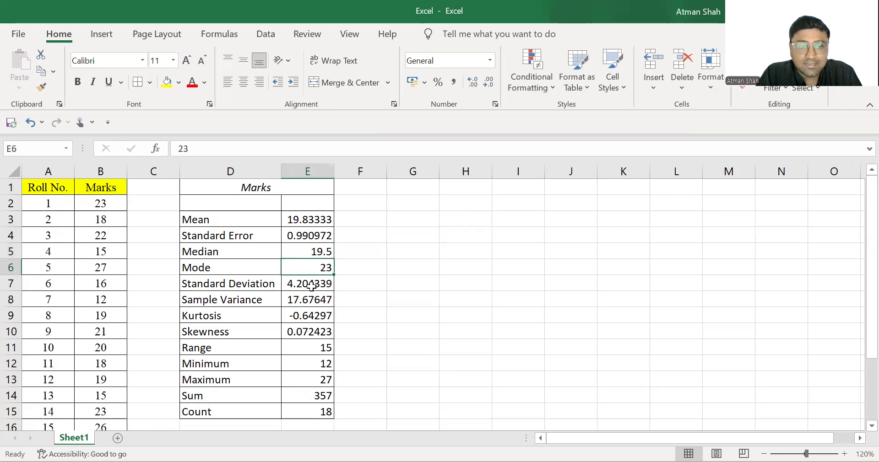
{"action": "left_click", "coordinate": [311, 286]}
{"action": "left_click", "coordinate": [308, 316]}
{"action": "left_click", "coordinate": [307, 333]}
- Fill the Kurtosis and Skewness rows, D9:E10, with yellow
{"action": "left_click_drag", "start_coordinate": [253, 317], "coordinate": [300, 332]}
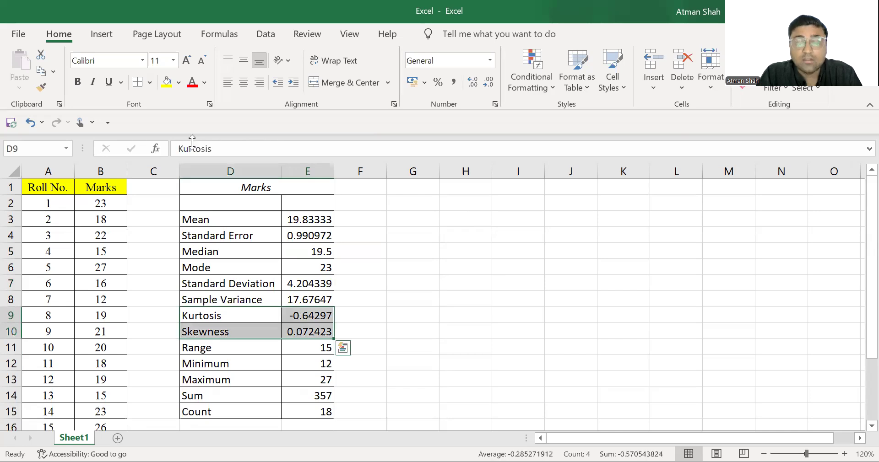
{"action": "left_click", "coordinate": [167, 82]}
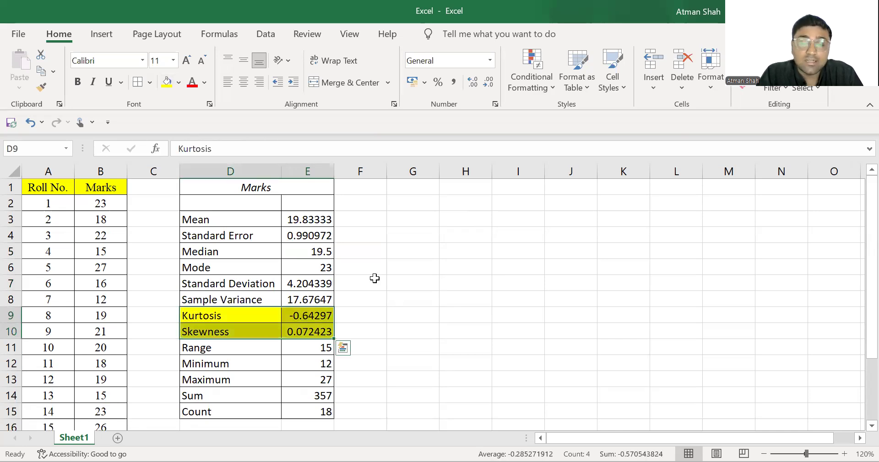
{"action": "left_click", "coordinate": [308, 352]}
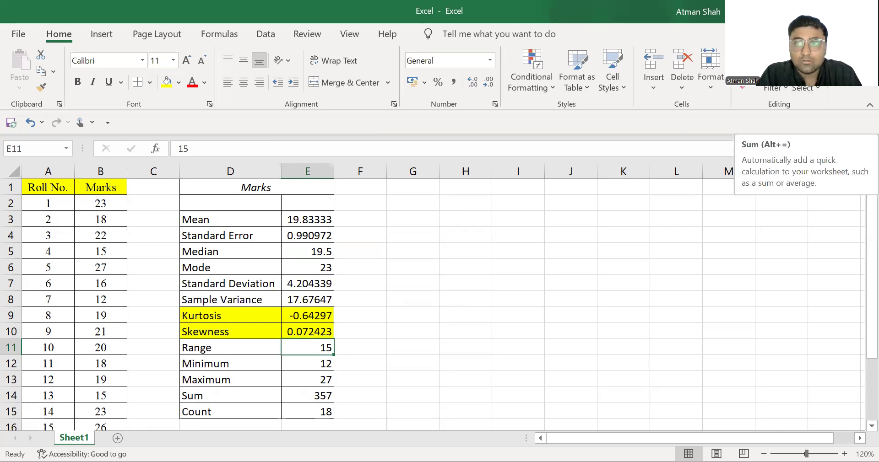
{"action": "left_click", "coordinate": [754, 54]}
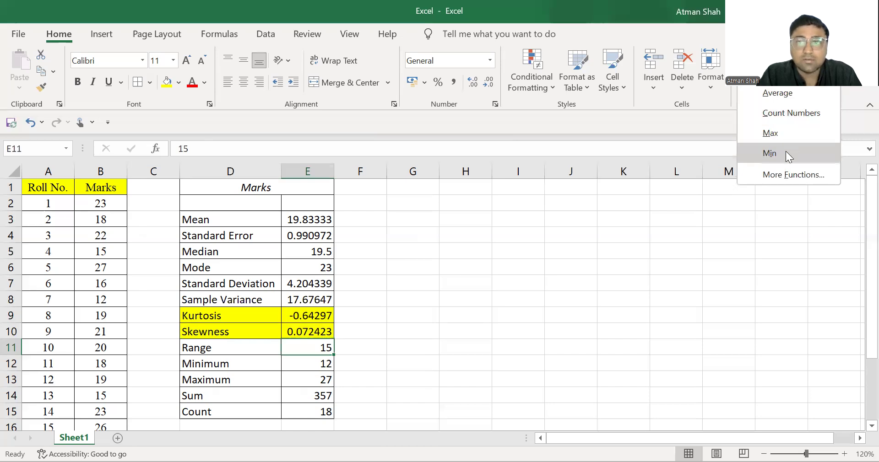
{"action": "left_click", "coordinate": [773, 96]}
{"action": "key", "text": "ctrl+z"}
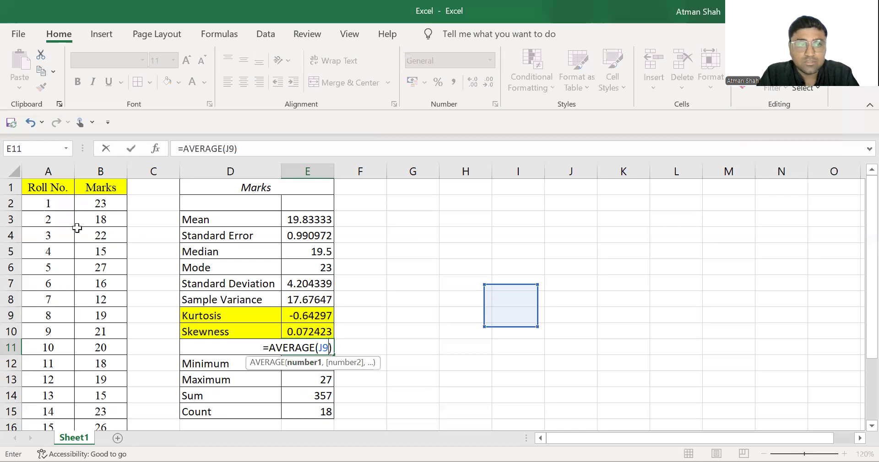
{"action": "key", "text": "Escape"}
- Calculate the average of the marks in B2:B19 in cell B20, directly below them
{"action": "left_click_drag", "start_coordinate": [100, 205], "coordinate": [114, 382]}
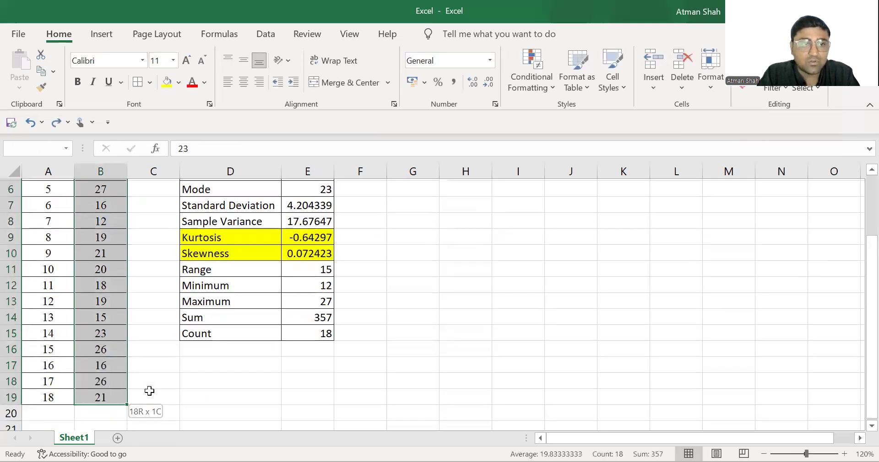
{"action": "scroll", "coordinate": [125, 201], "scroll_direction": "up", "scroll_amount": 2}
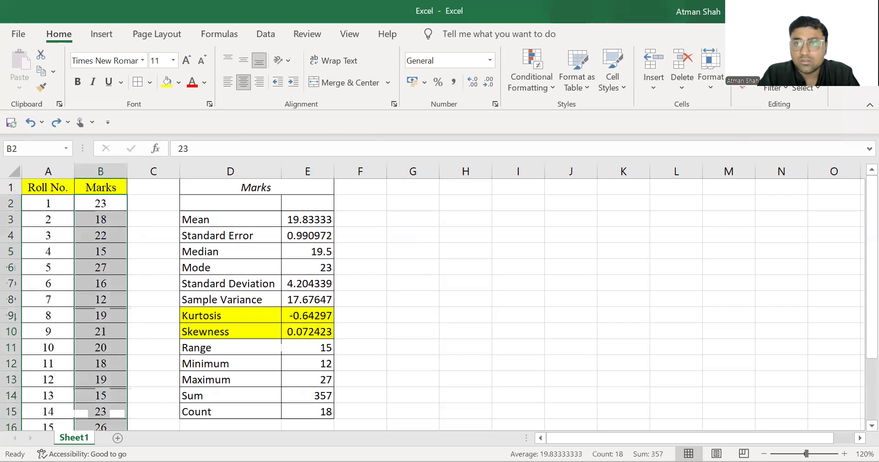
{"action": "left_click", "coordinate": [754, 55]}
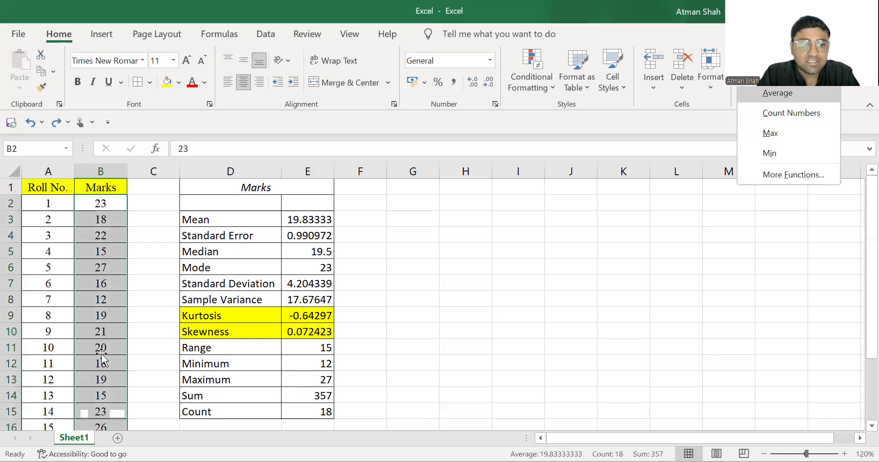
{"action": "key", "text": "Return"}
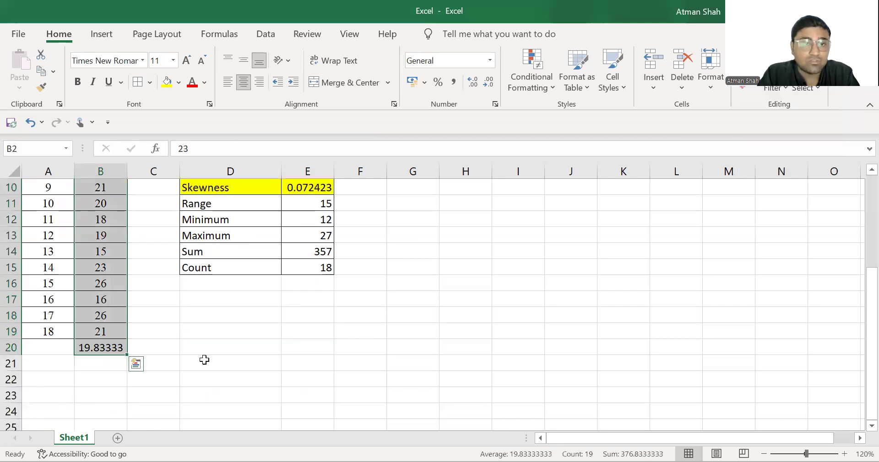
{"action": "scroll", "coordinate": [233, 348], "scroll_direction": "up", "scroll_amount": 3}
- Open the list of further functions for cell E3 and read the descriptions of STDEV, COUNT and MAX
{"action": "left_click", "coordinate": [292, 222]}
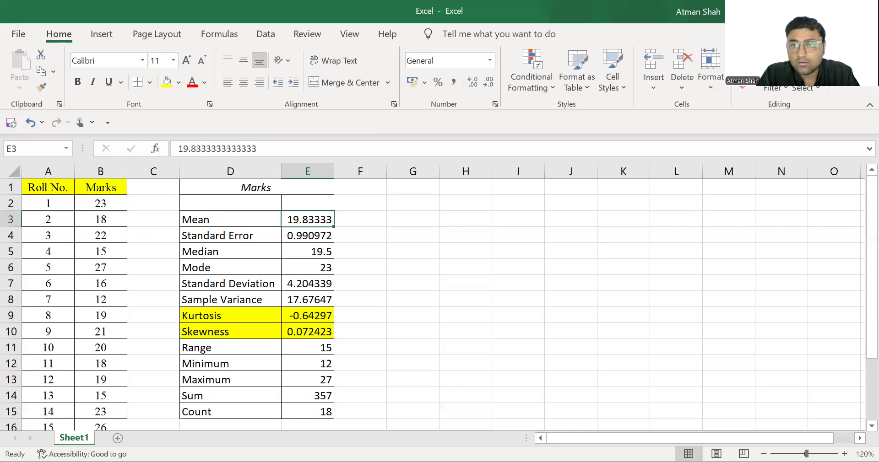
{"action": "left_click", "coordinate": [754, 55]}
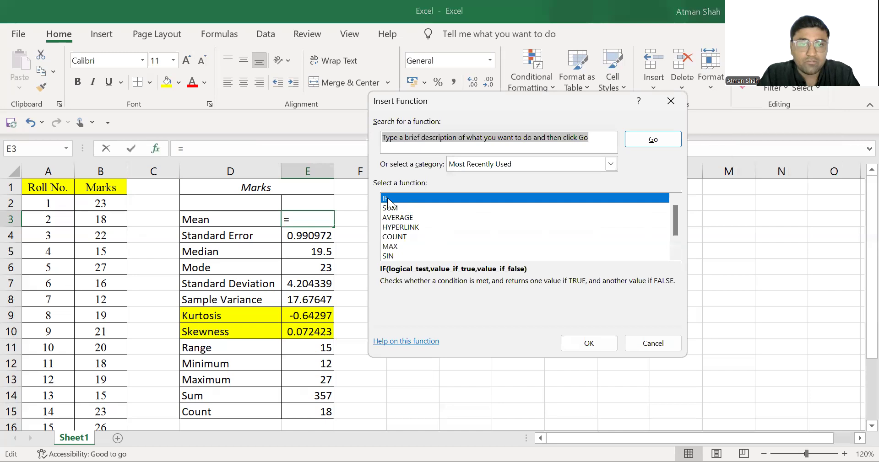
{"action": "scroll", "coordinate": [454, 226], "scroll_direction": "down", "scroll_amount": 1}
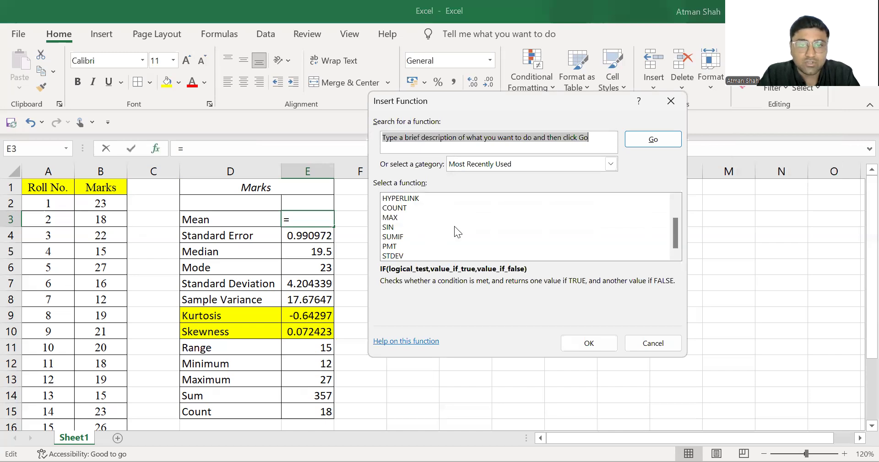
{"action": "left_click", "coordinate": [394, 256]}
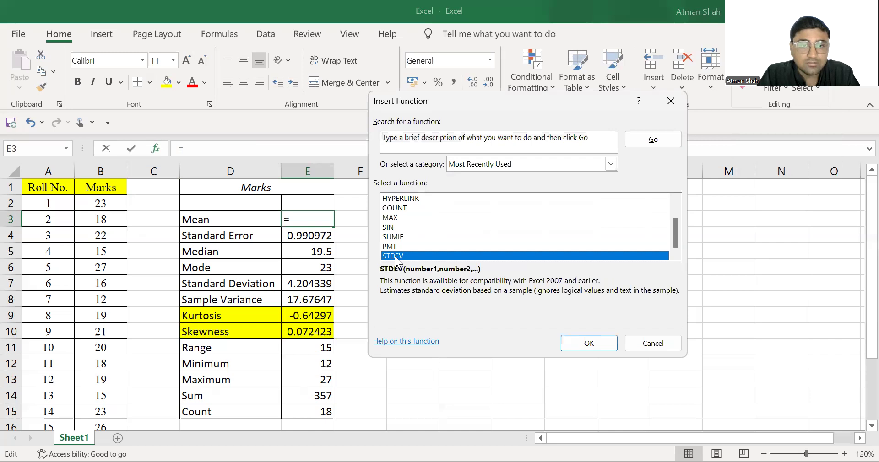
{"action": "left_click", "coordinate": [390, 209]}
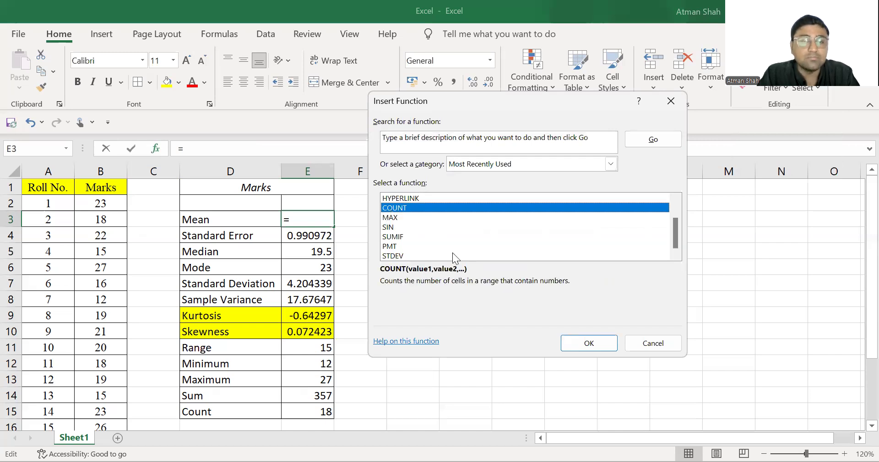
{"action": "key", "text": "Down"}
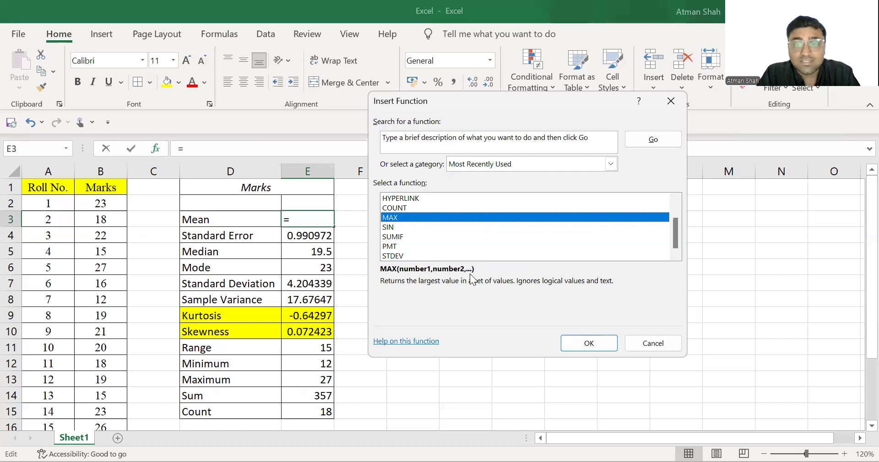